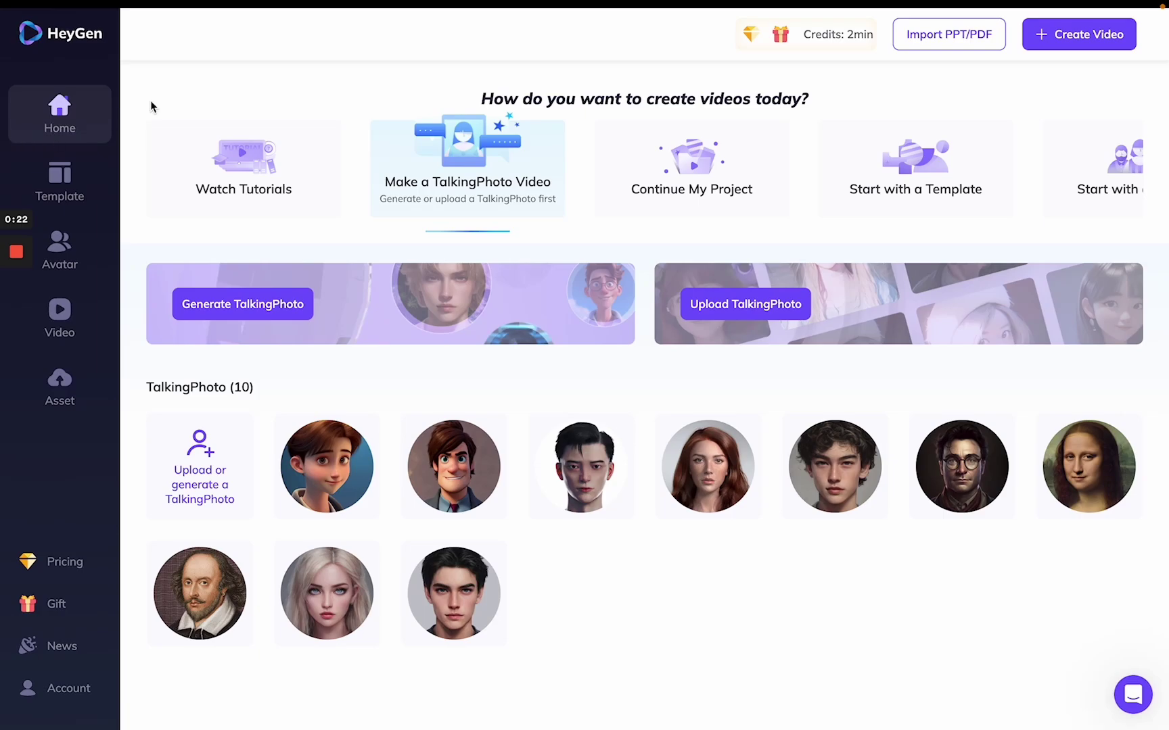
# - Create a new portrait video
pyautogui.moveTo(98, 8)
pyautogui.click(66, 697)
pyautogui.click(87, 104)
pyautogui.moveTo(1078, 47)
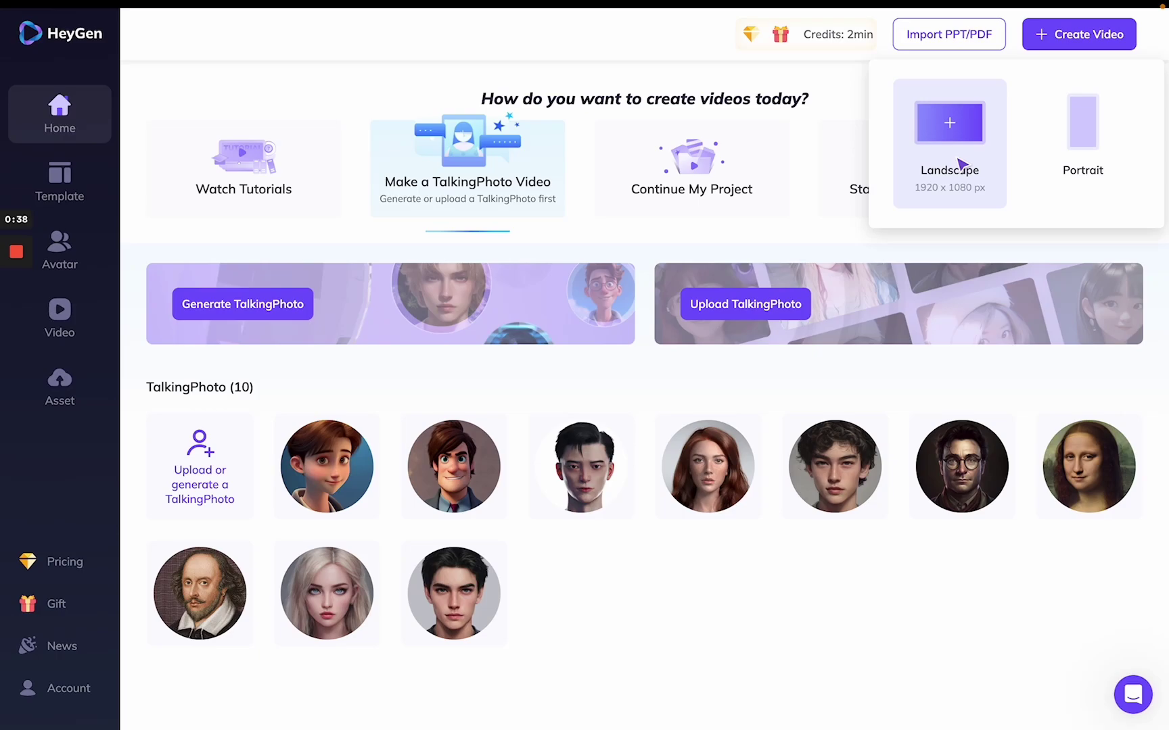
pyautogui.click(1074, 162)
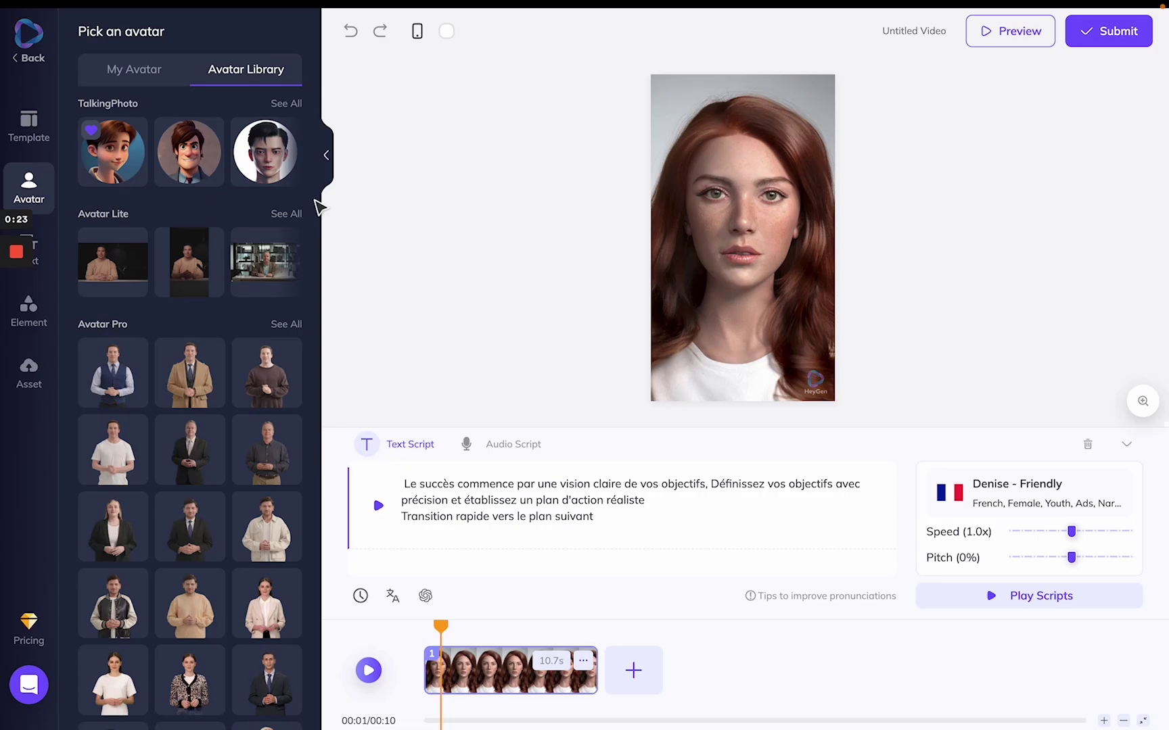
# - Add the TalkingPhoto of the woman with long red hair from the avatar library to the blank scene
pyautogui.click(35, 378)
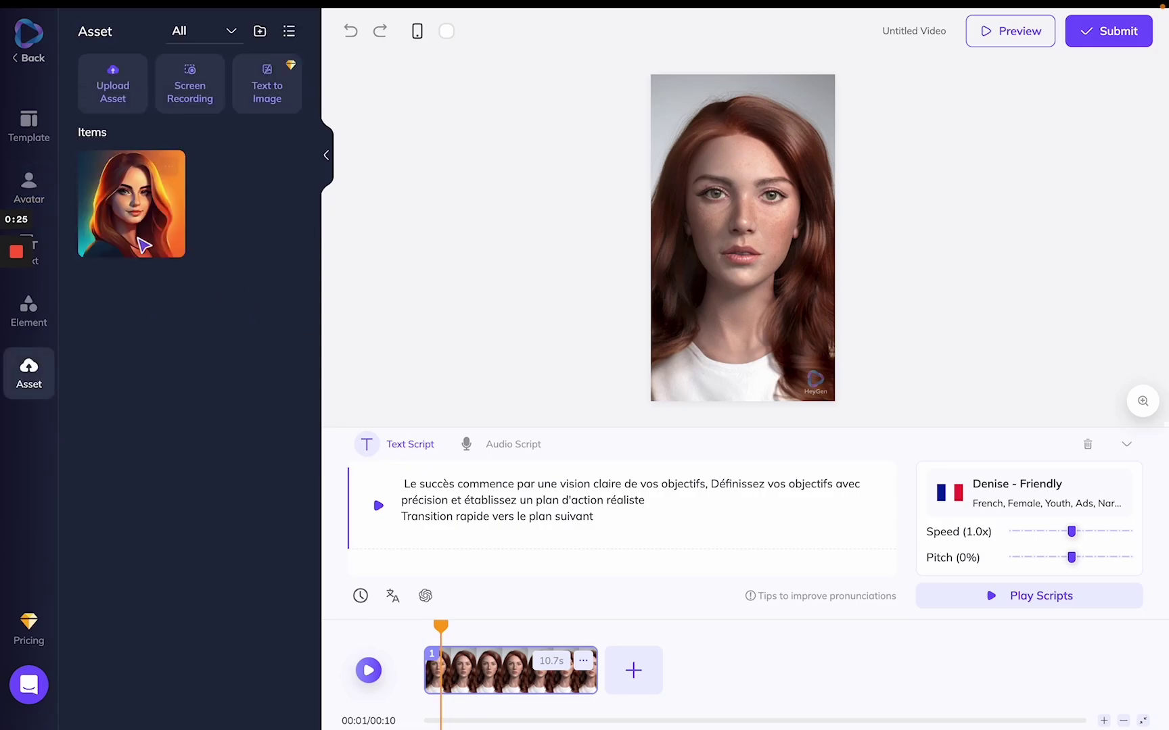
pyautogui.moveTo(143, 245)
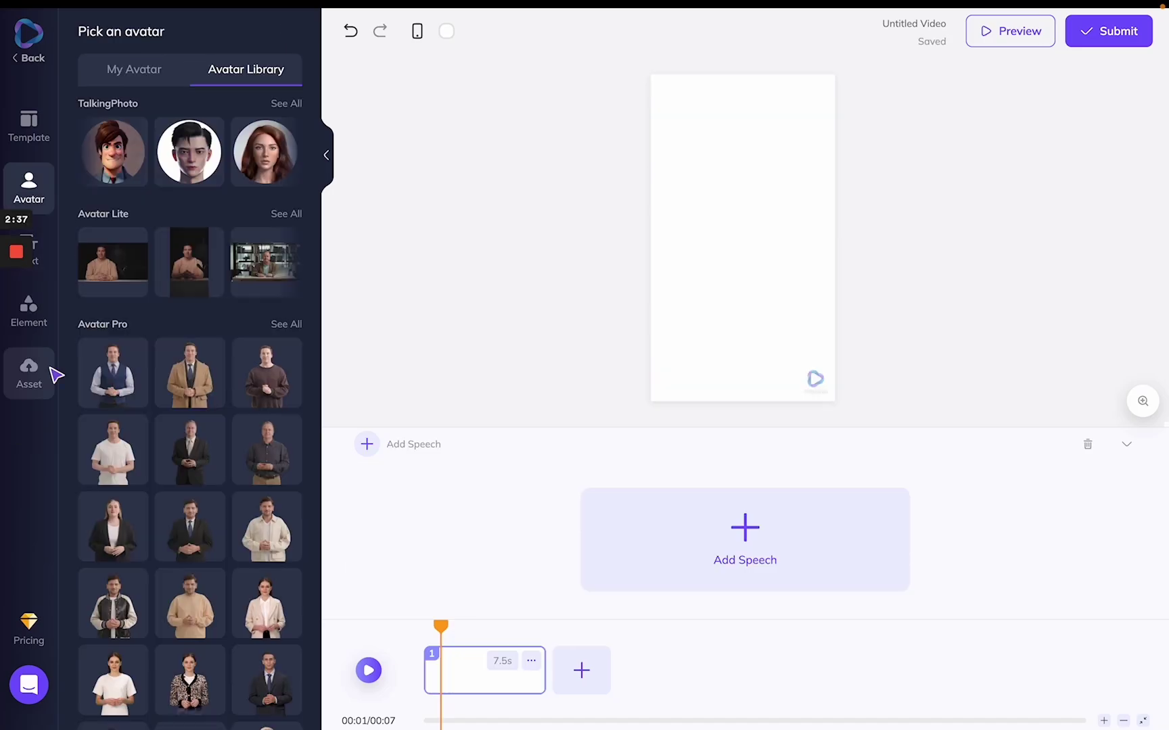
pyautogui.click(53, 374)
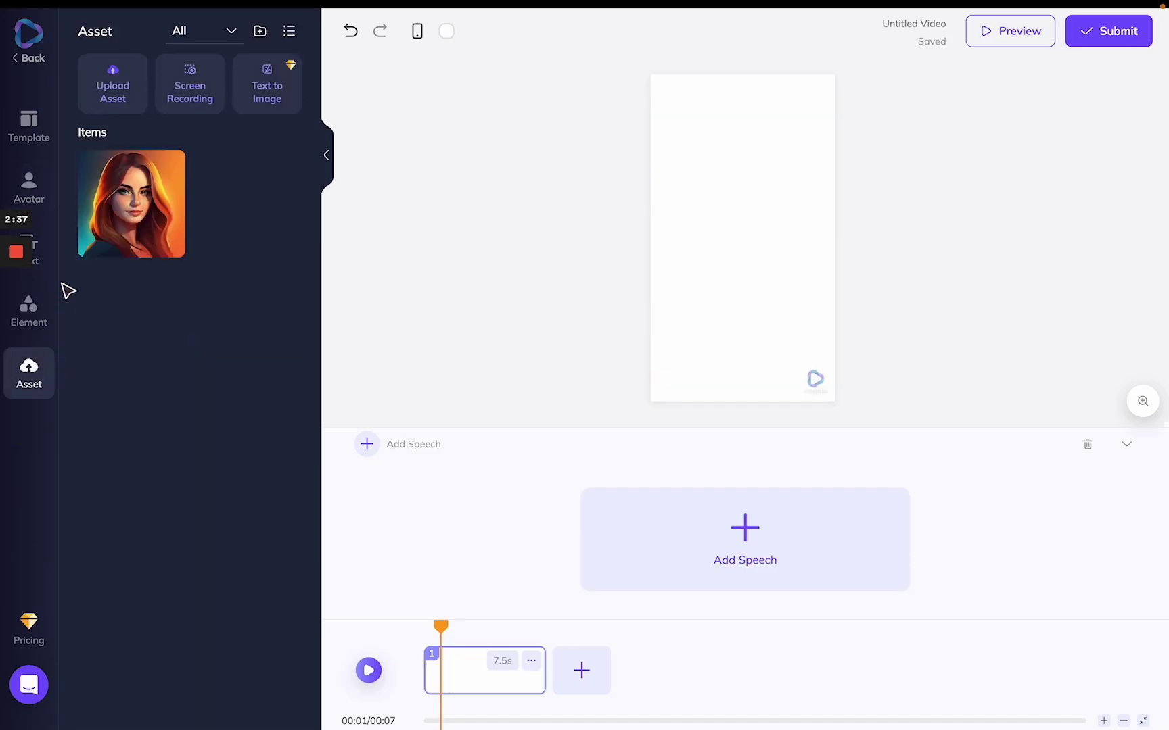
pyautogui.click(47, 193)
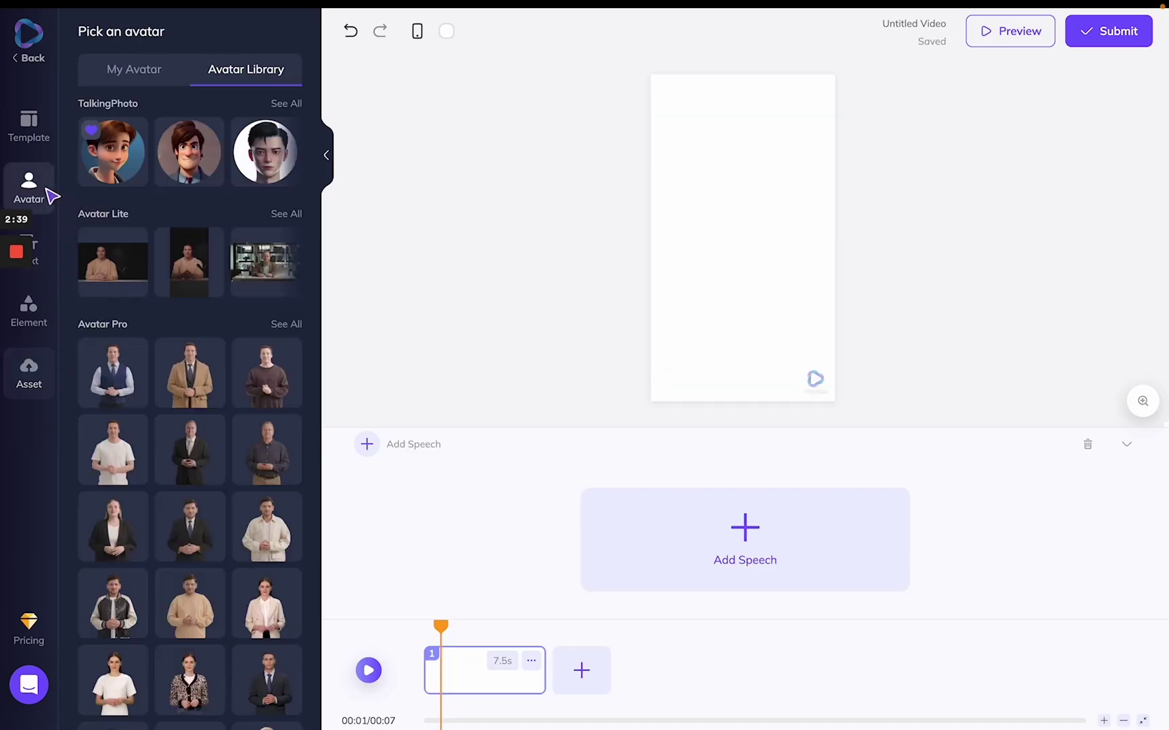
pyautogui.click(291, 154)
pyautogui.click(291, 154)
pyautogui.click(197, 169)
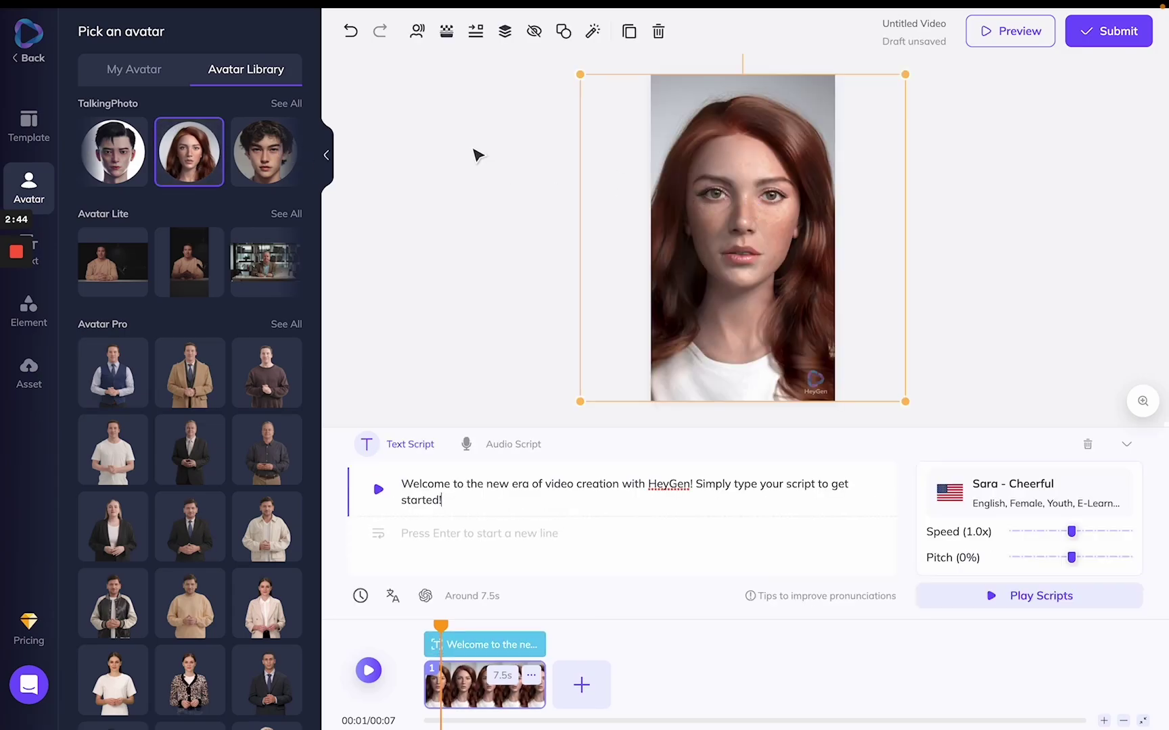
# - Try to remove the avatar's background and use the 16-second tropical beach stock video as the scene background
pyautogui.click(448, 35)
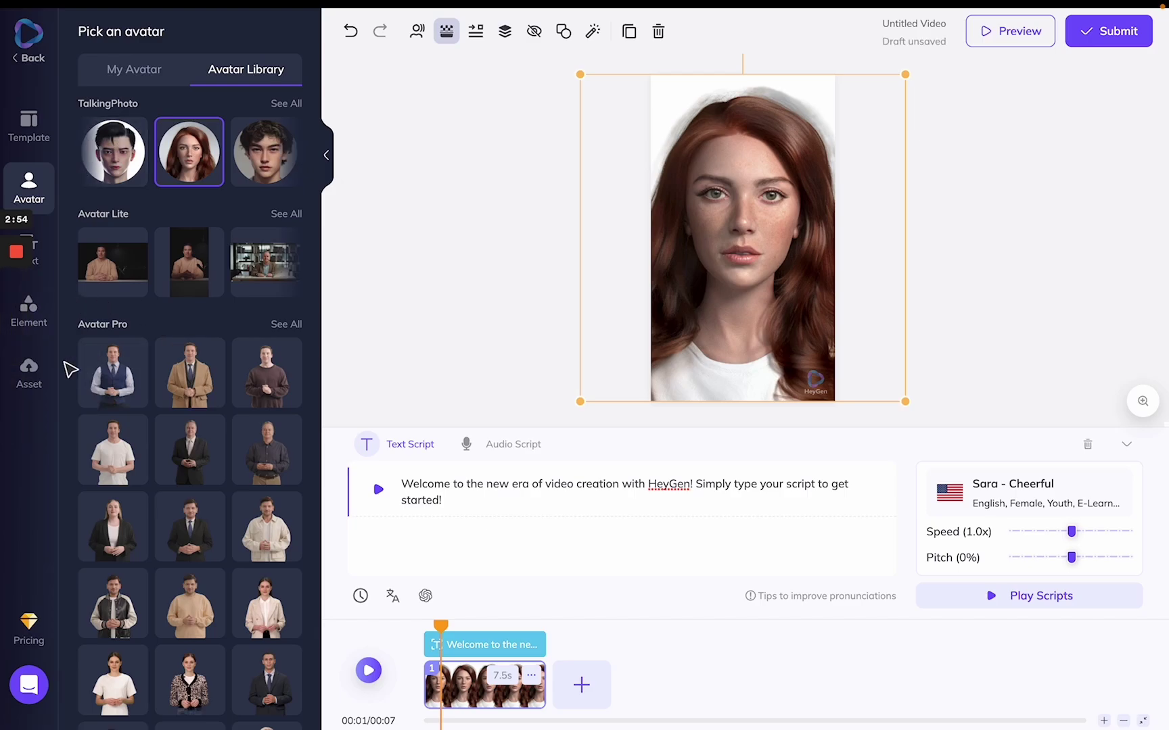
pyautogui.click(30, 313)
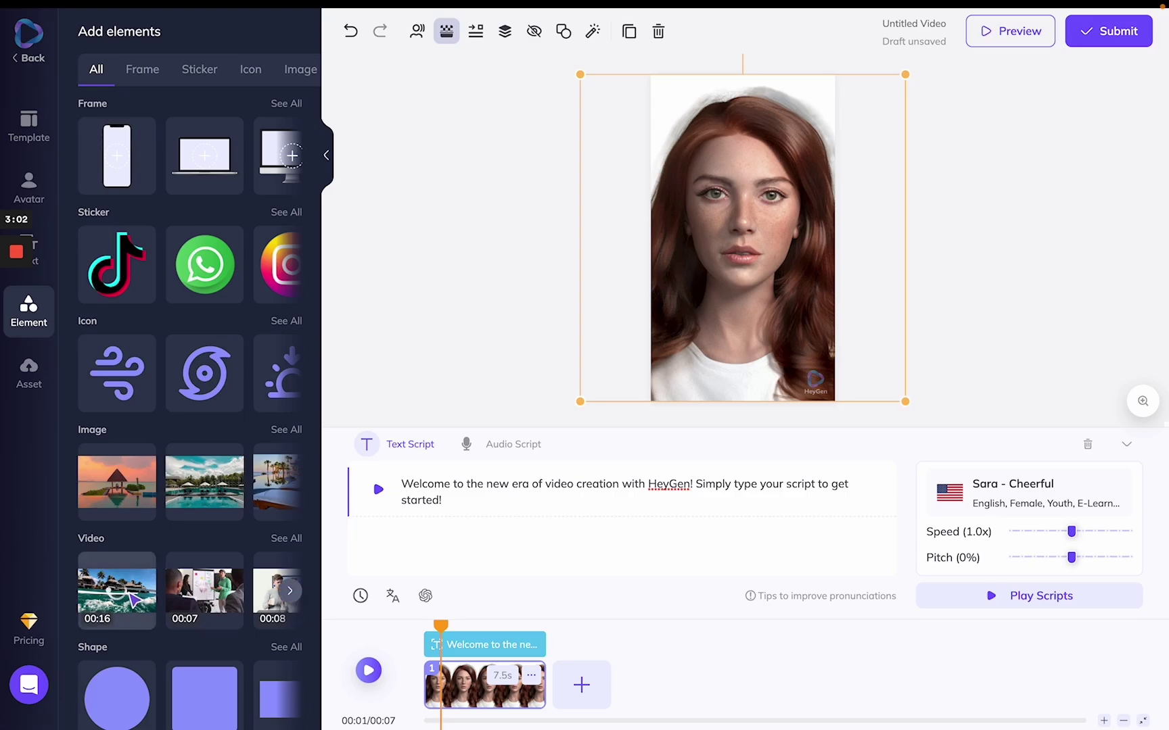
pyautogui.click(115, 590)
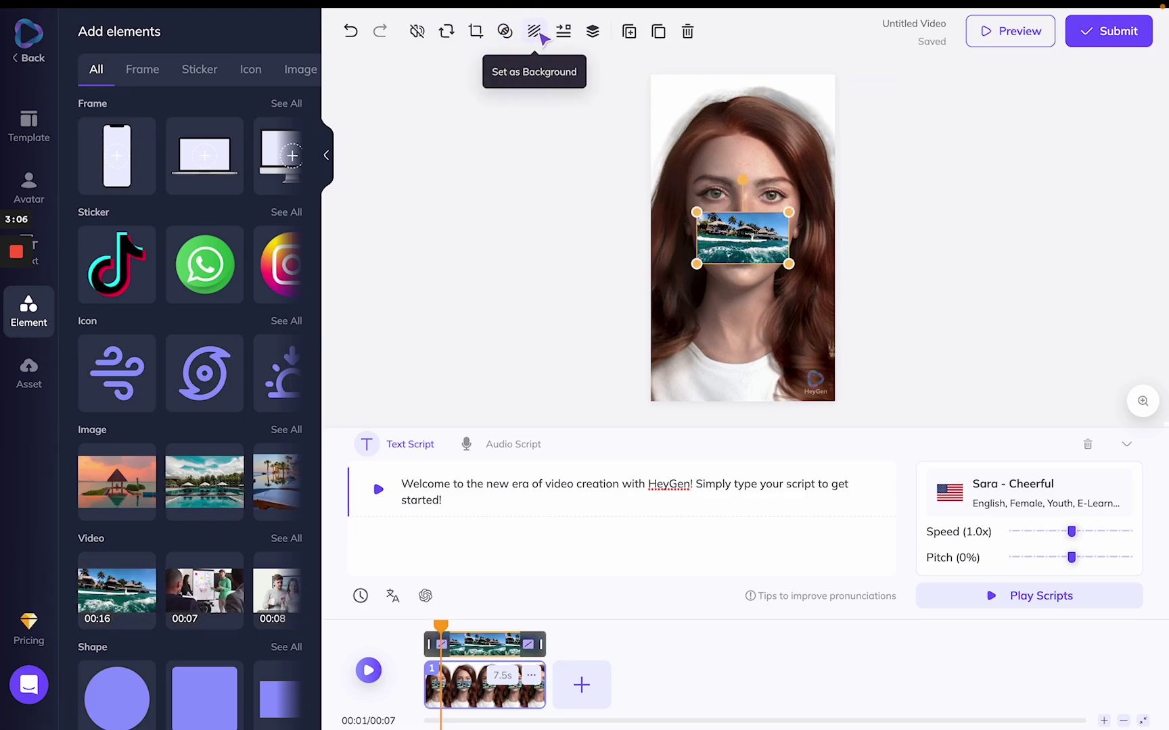
pyautogui.click(533, 32)
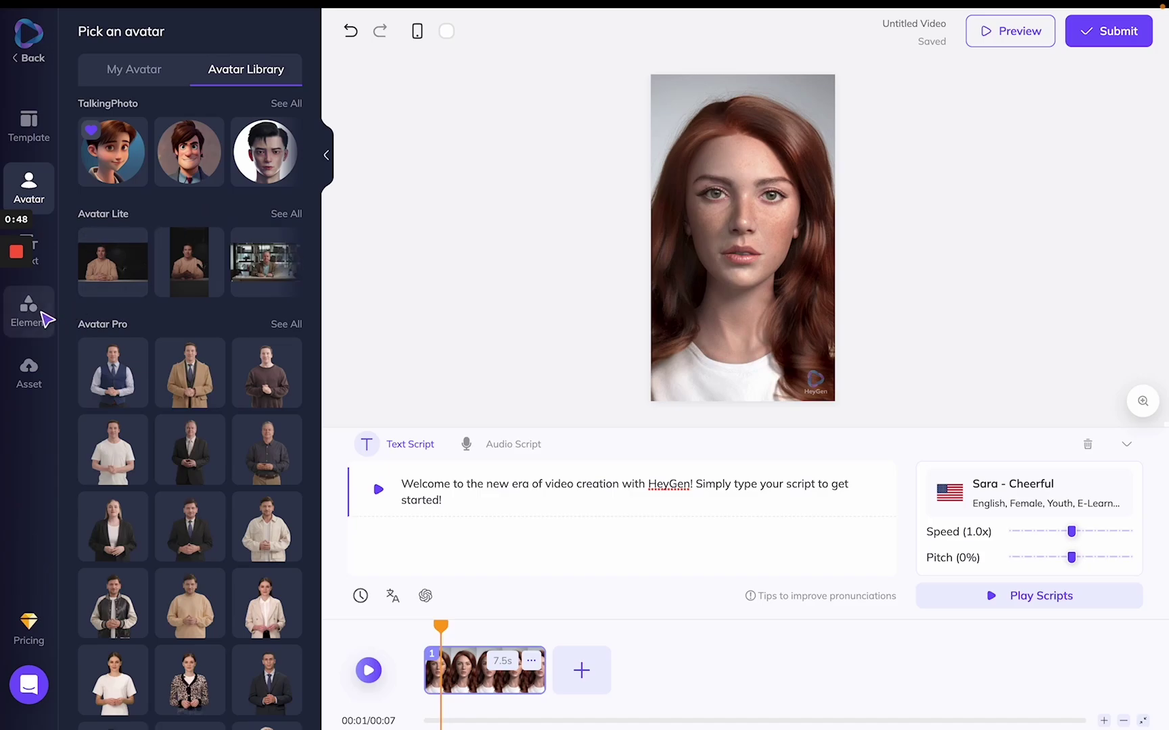
pyautogui.click(44, 289)
pyautogui.click(47, 264)
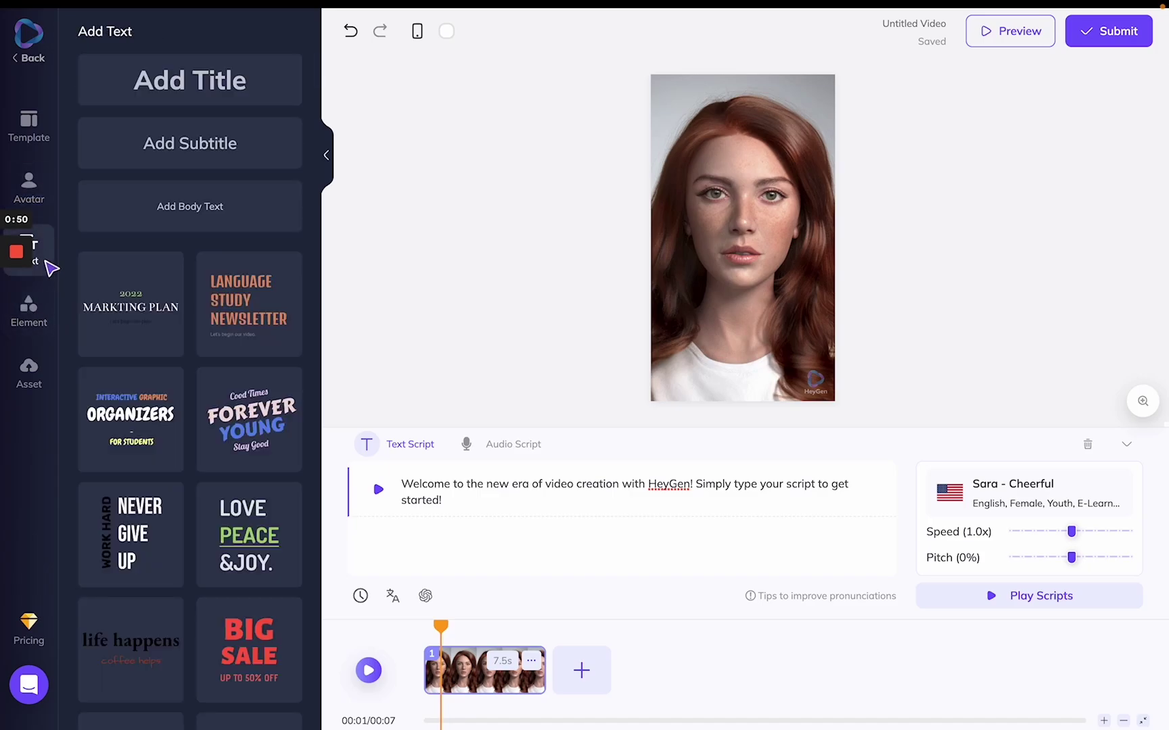
pyautogui.click(52, 161)
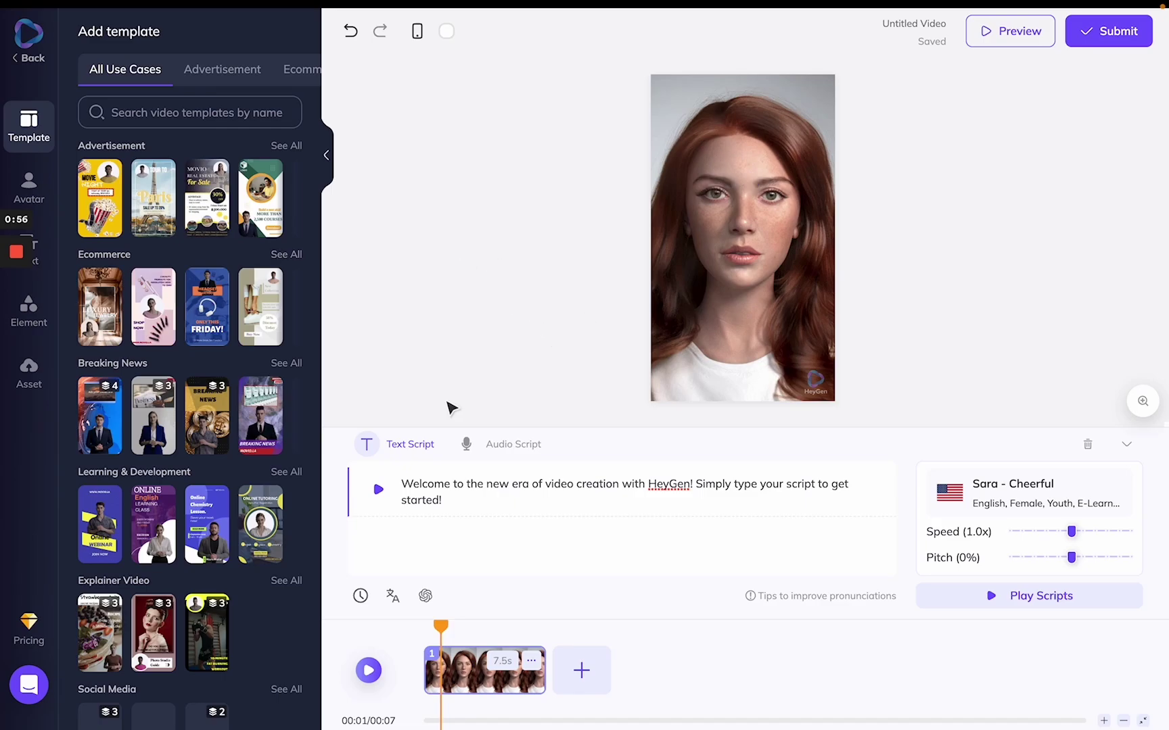
# - Replace the default script with the French text starting "Le succès commence par une vision claire de vos objectifs" and ending "Transition rapide vers le plan suivant"
pyautogui.tripleClick(452, 502)
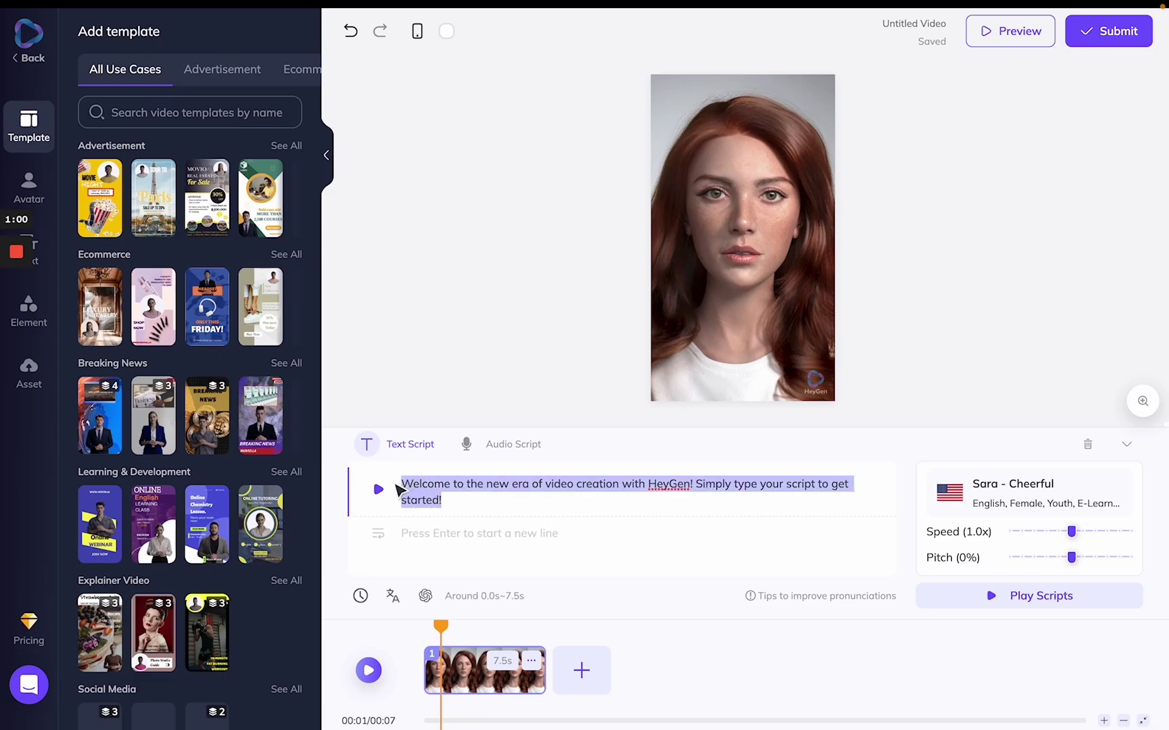
pyautogui.write("Le succès commence par une vision claire de vos objectifs, Définissez vos objectifs avec précision et établissez un plan d'action réaliste Transition rapide vers le plan suivant")
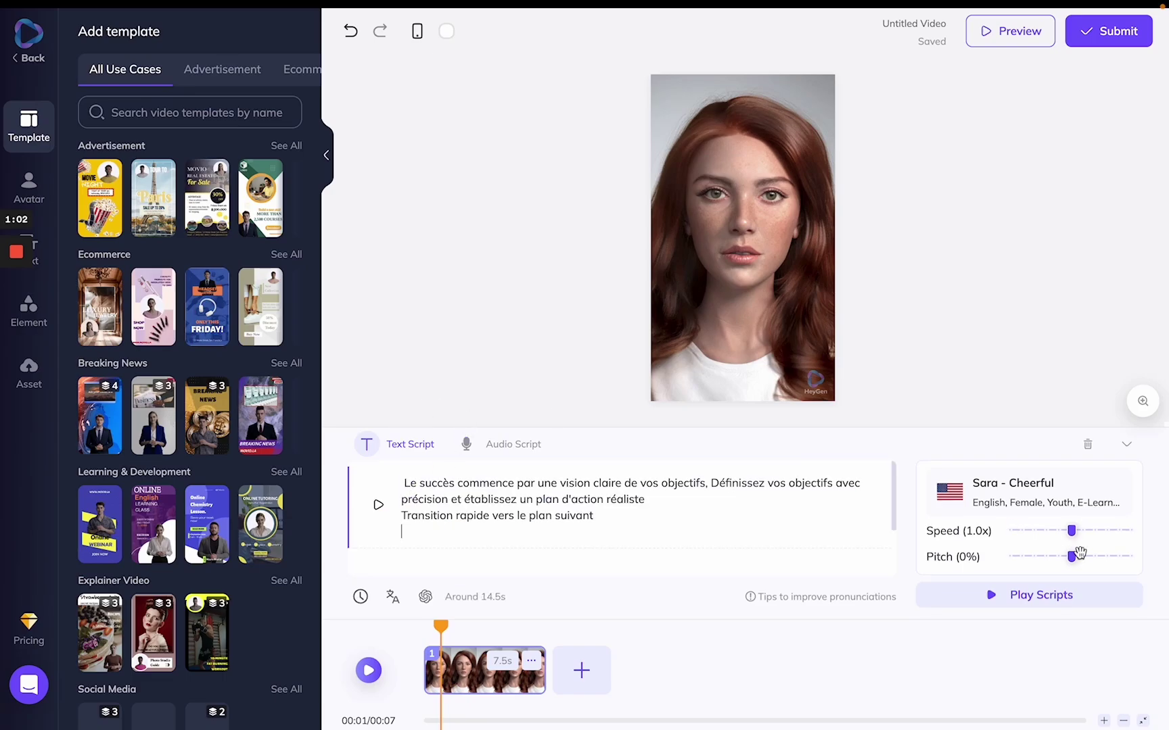
# - Open the script's AI voice selection and filter the voice library to French voices
pyautogui.click(1021, 494)
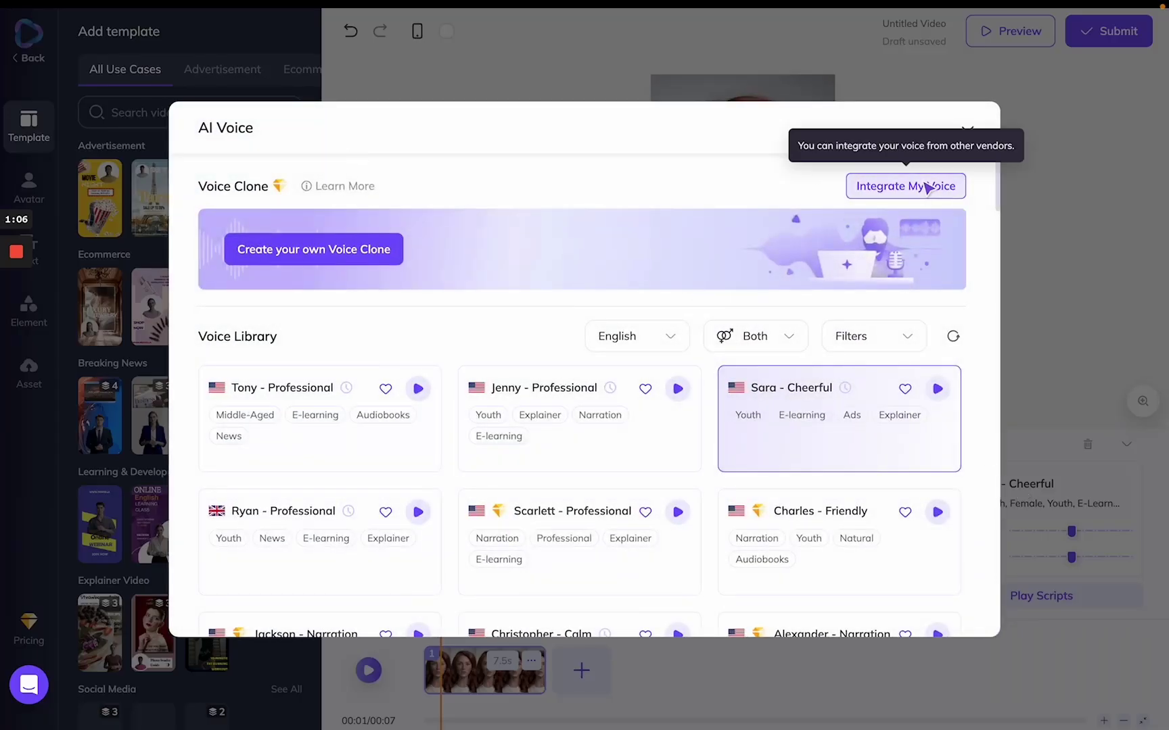
pyautogui.click(929, 188)
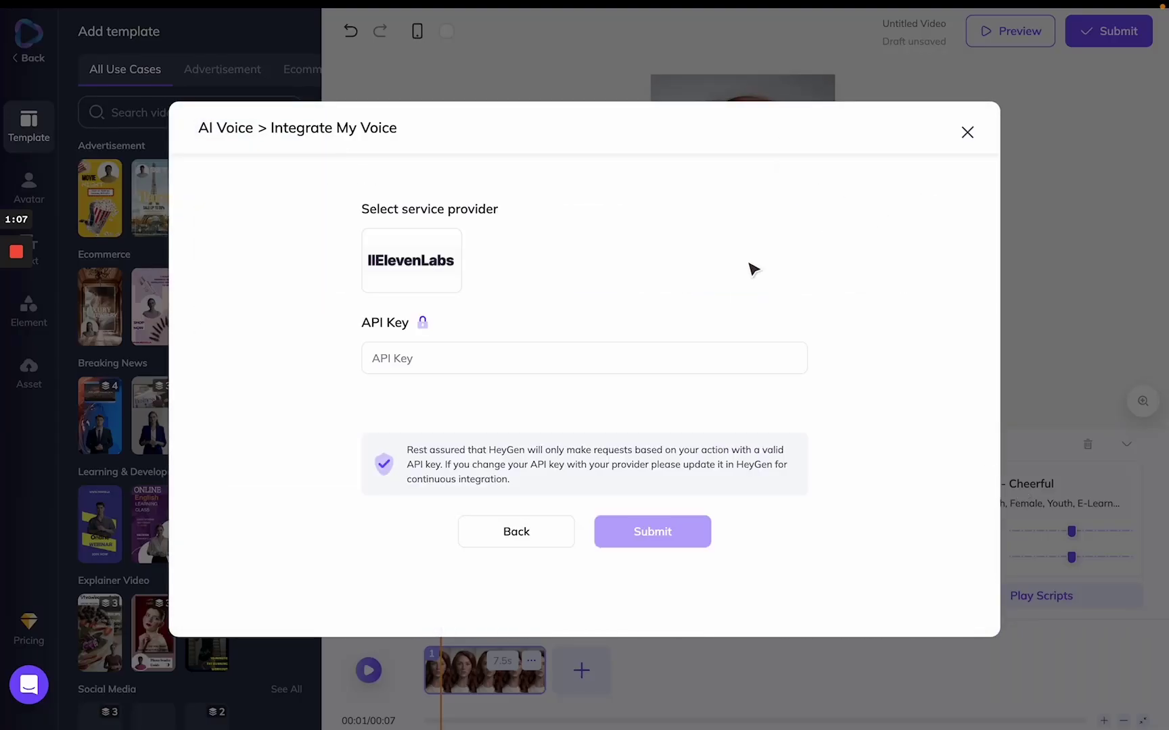
pyautogui.click(466, 538)
pyautogui.click(650, 340)
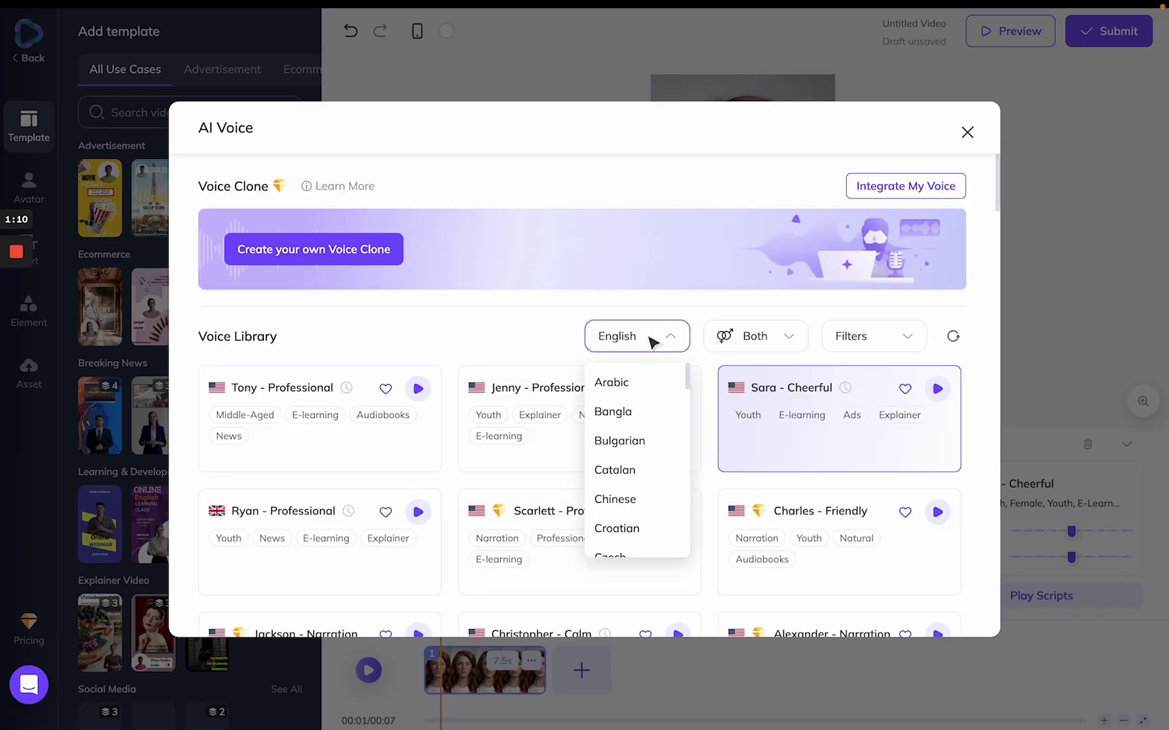
pyautogui.scroll(-5, 642, 386)
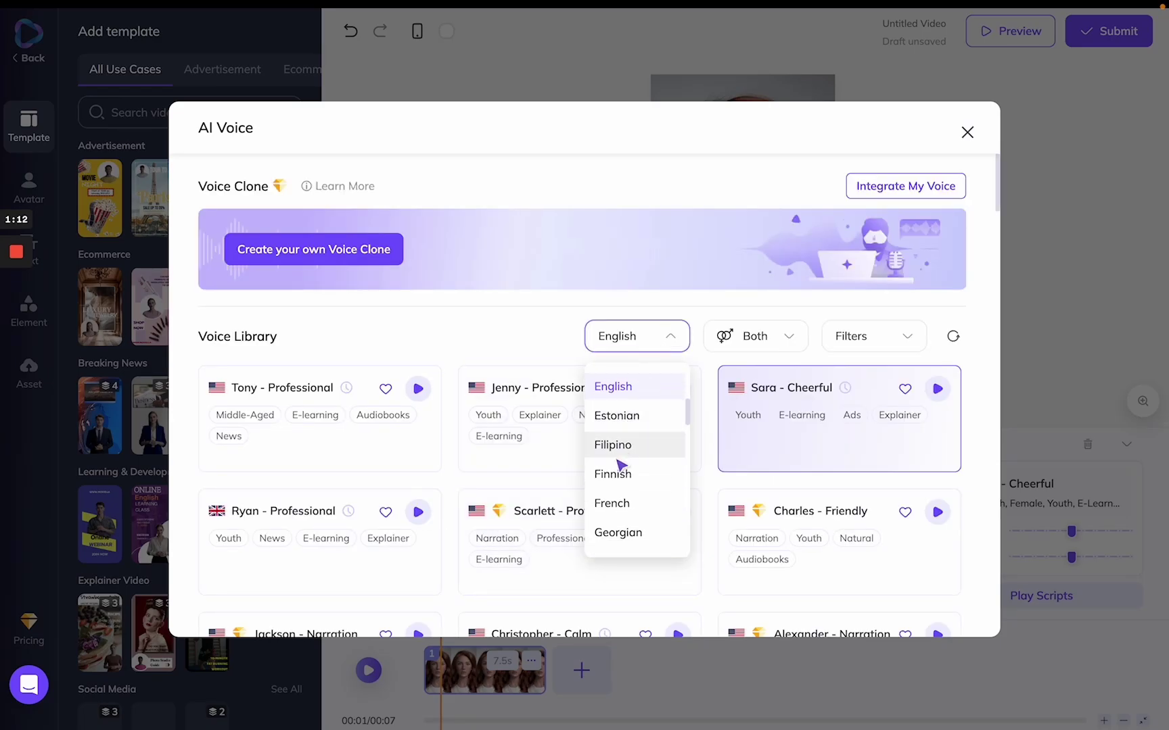
pyautogui.click(617, 482)
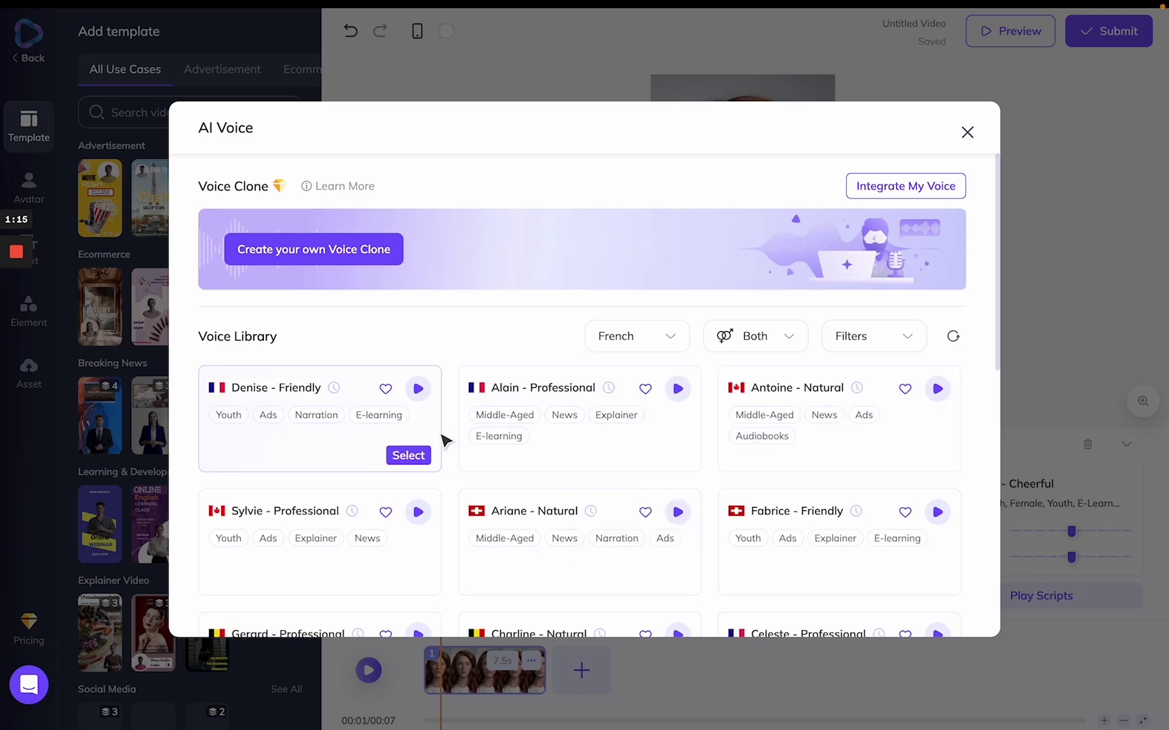
# - Listen to the Denise - Friendly and Alain - Professional samples and select Denise - Friendly as the script's voice
pyautogui.click(419, 389)
pyautogui.click(678, 390)
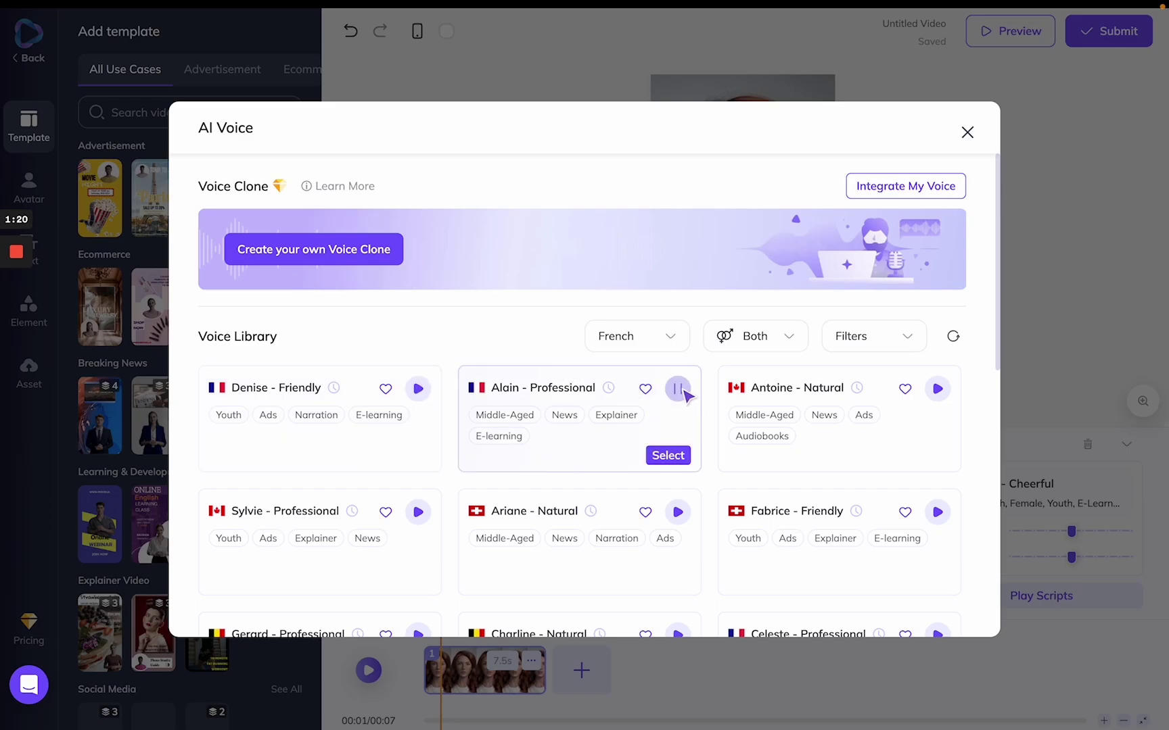
pyautogui.click(680, 391)
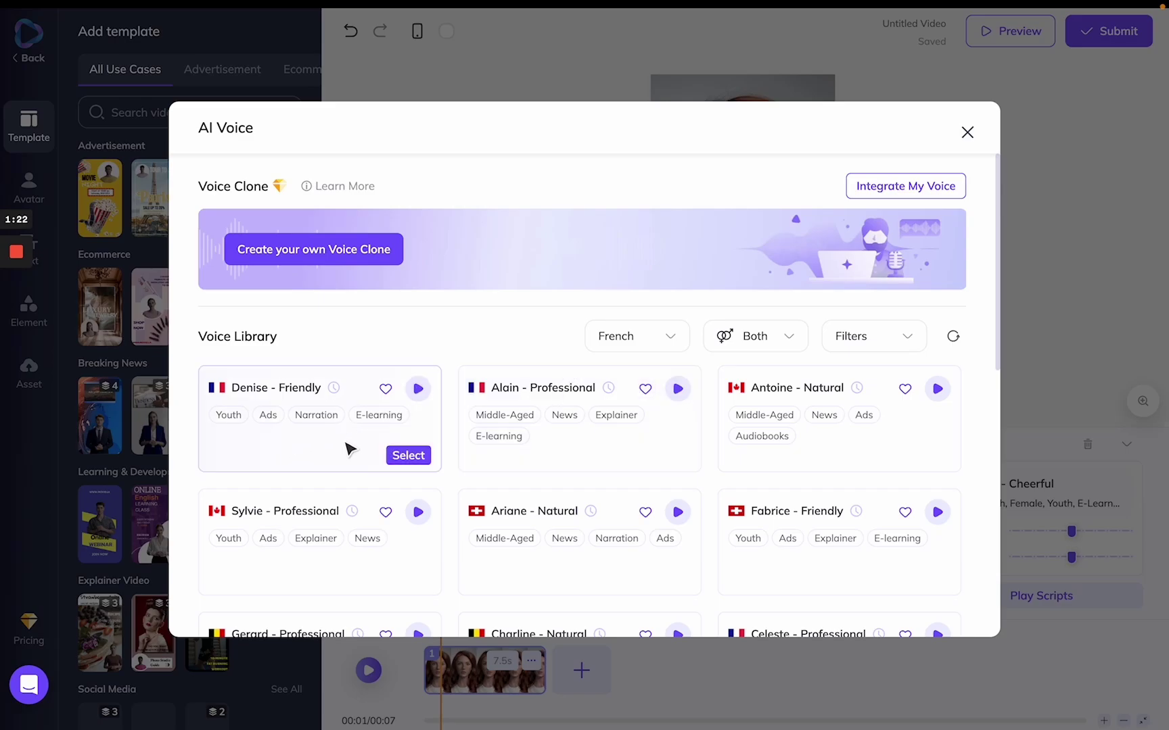
pyautogui.click(408, 457)
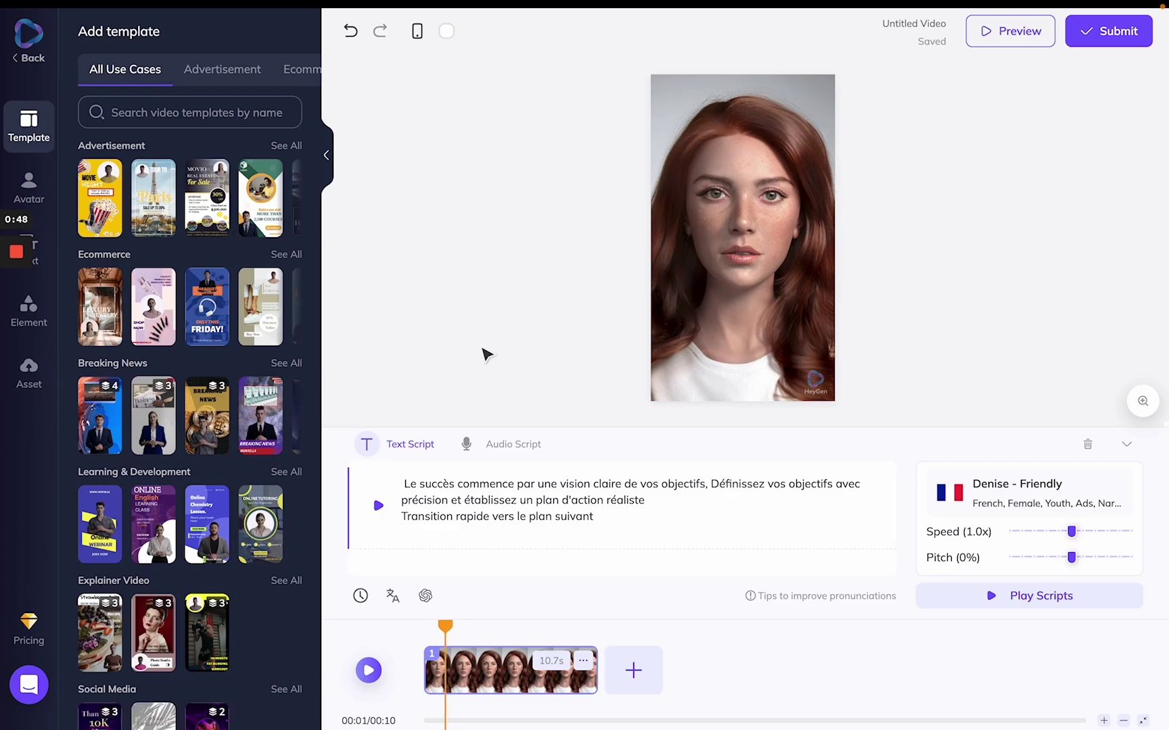
pyautogui.click(489, 444)
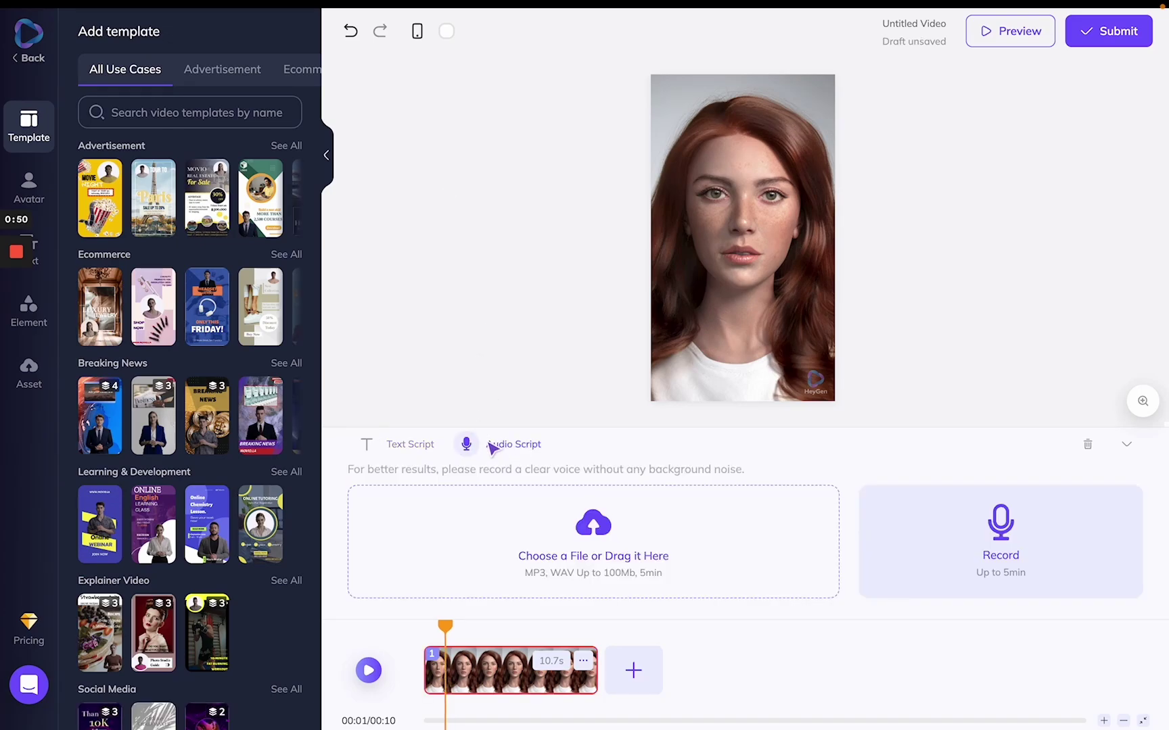
pyautogui.click(400, 446)
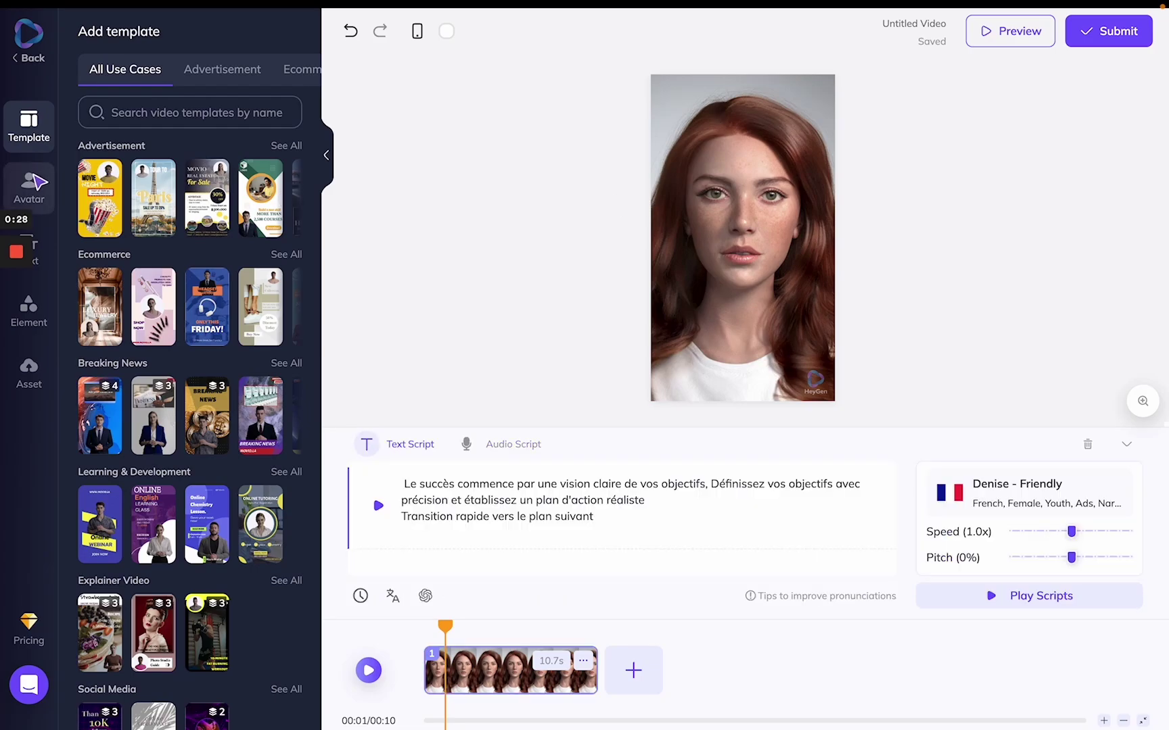
pyautogui.click(28, 186)
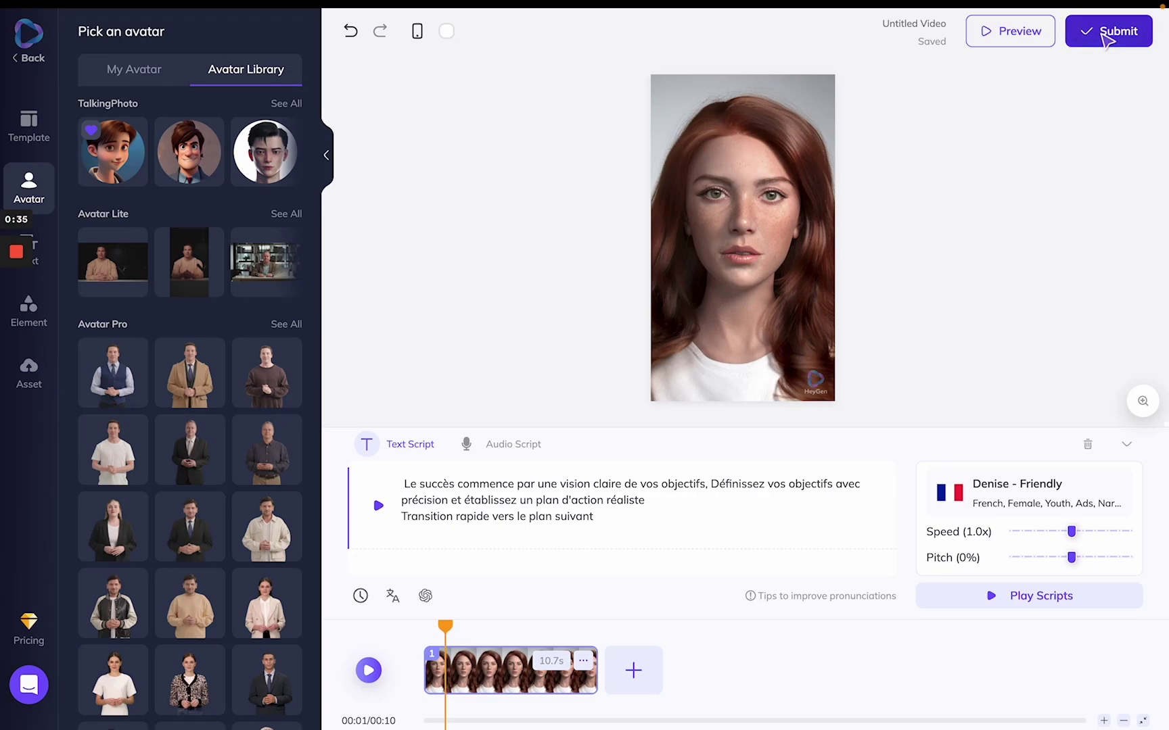
# - Submit the video for generation and confirm the use of credits
pyautogui.click(1104, 36)
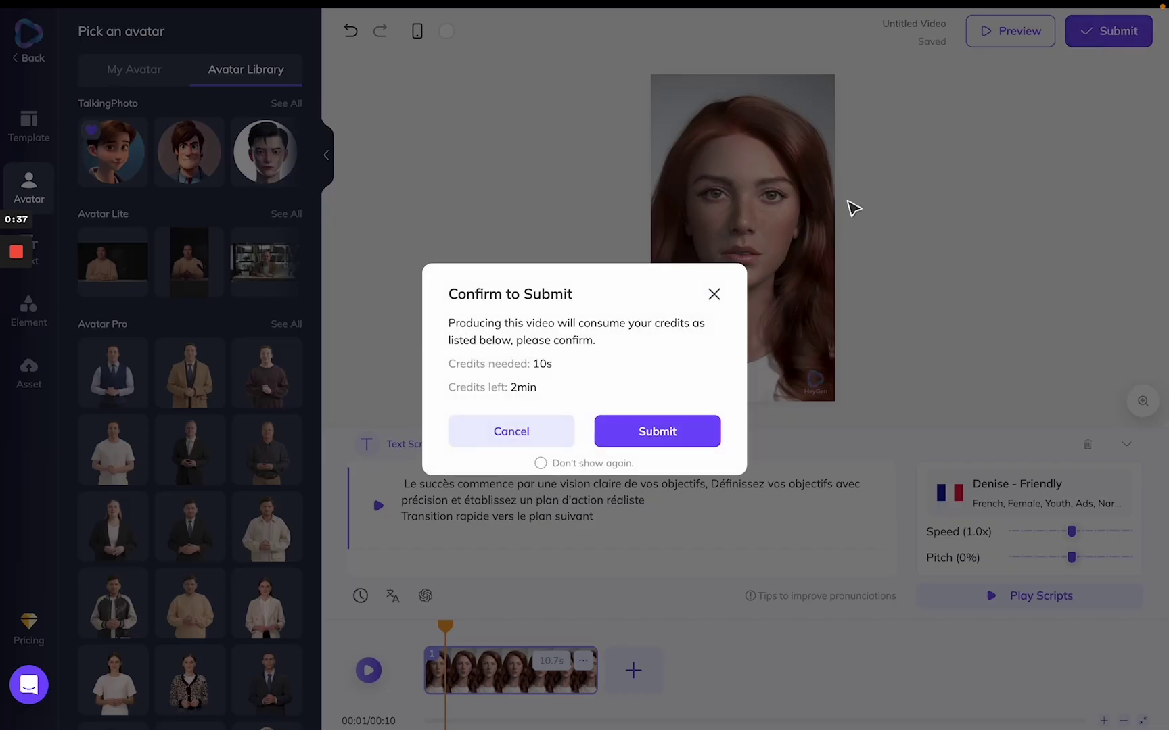
pyautogui.click(656, 435)
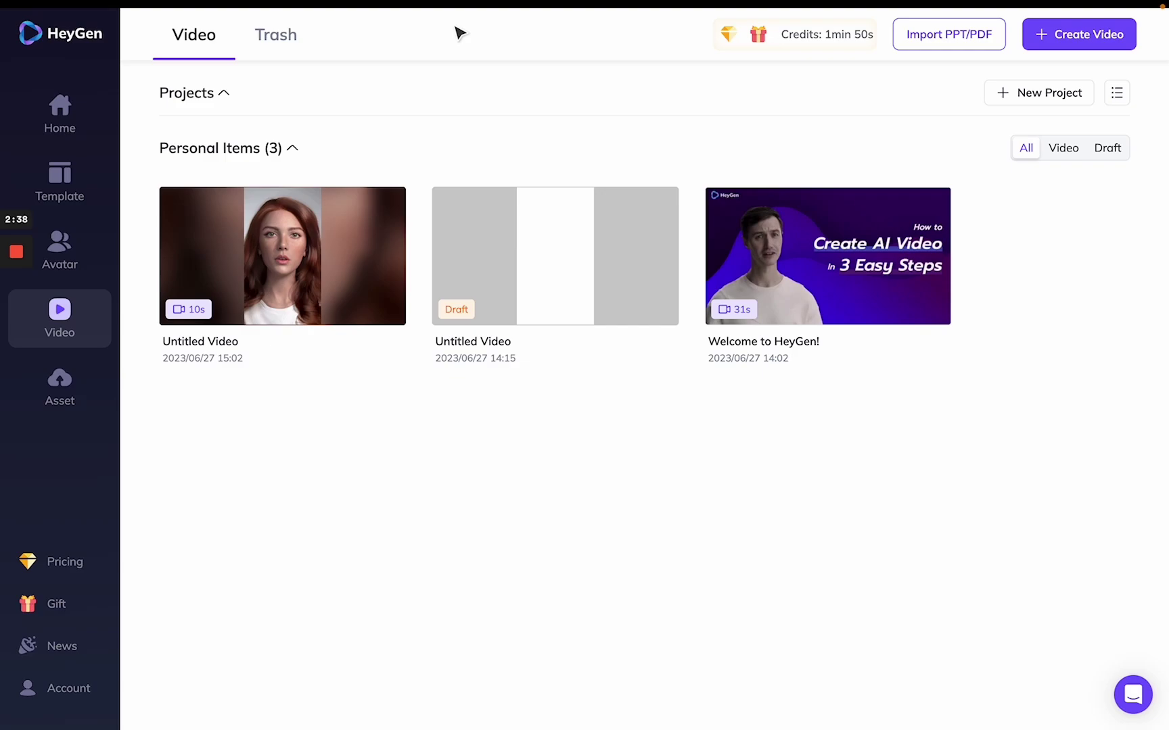
# - Open the generated 10-second video, play it in full screen, and turn its captions off
pyautogui.click(292, 266)
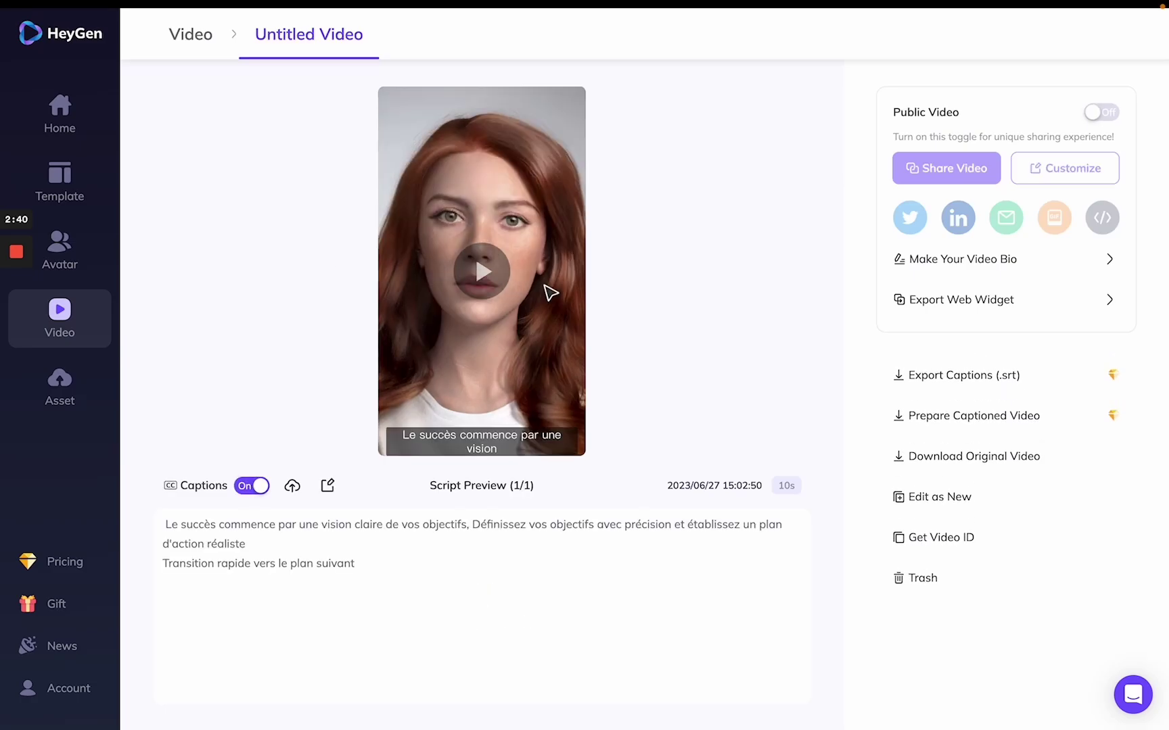
pyautogui.click(482, 271)
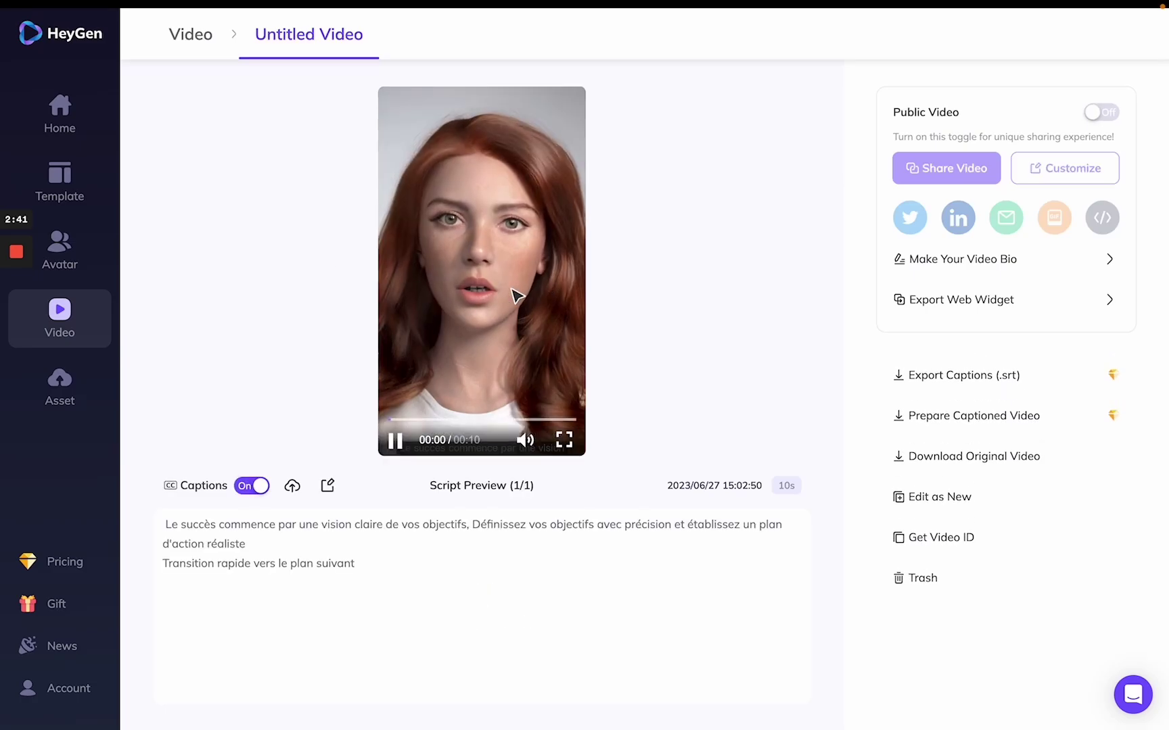
pyautogui.click(568, 457)
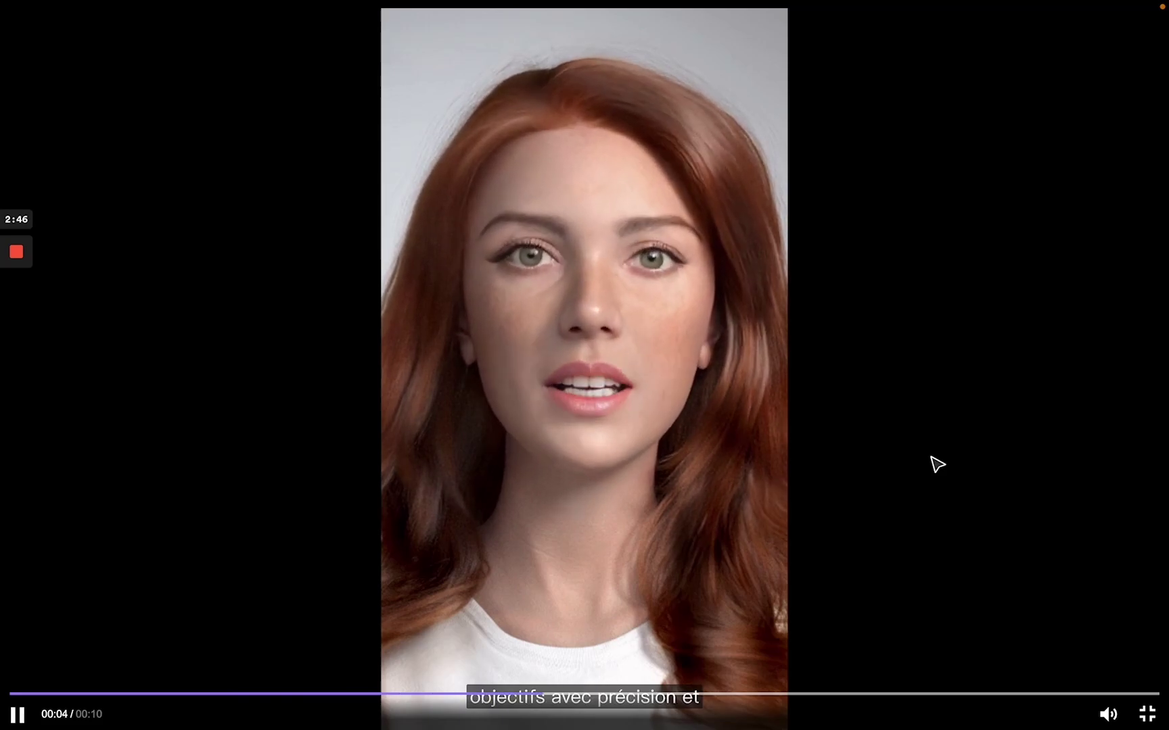
pyautogui.click(1145, 713)
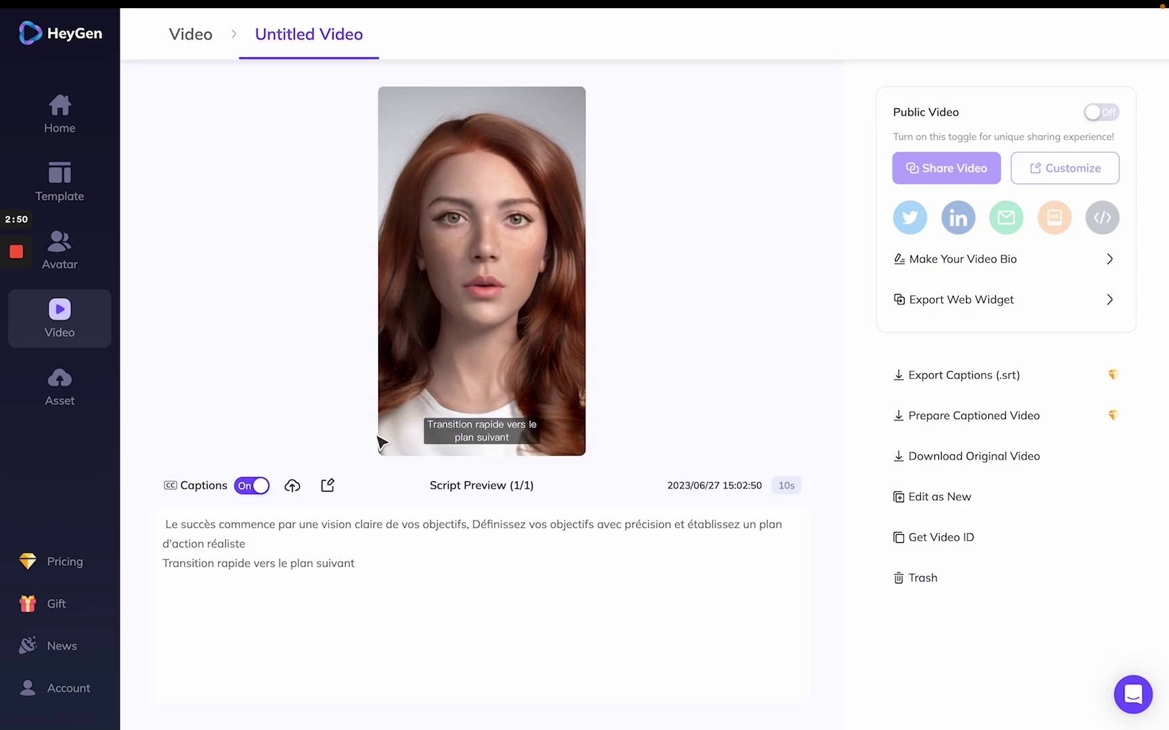
pyautogui.click(394, 440)
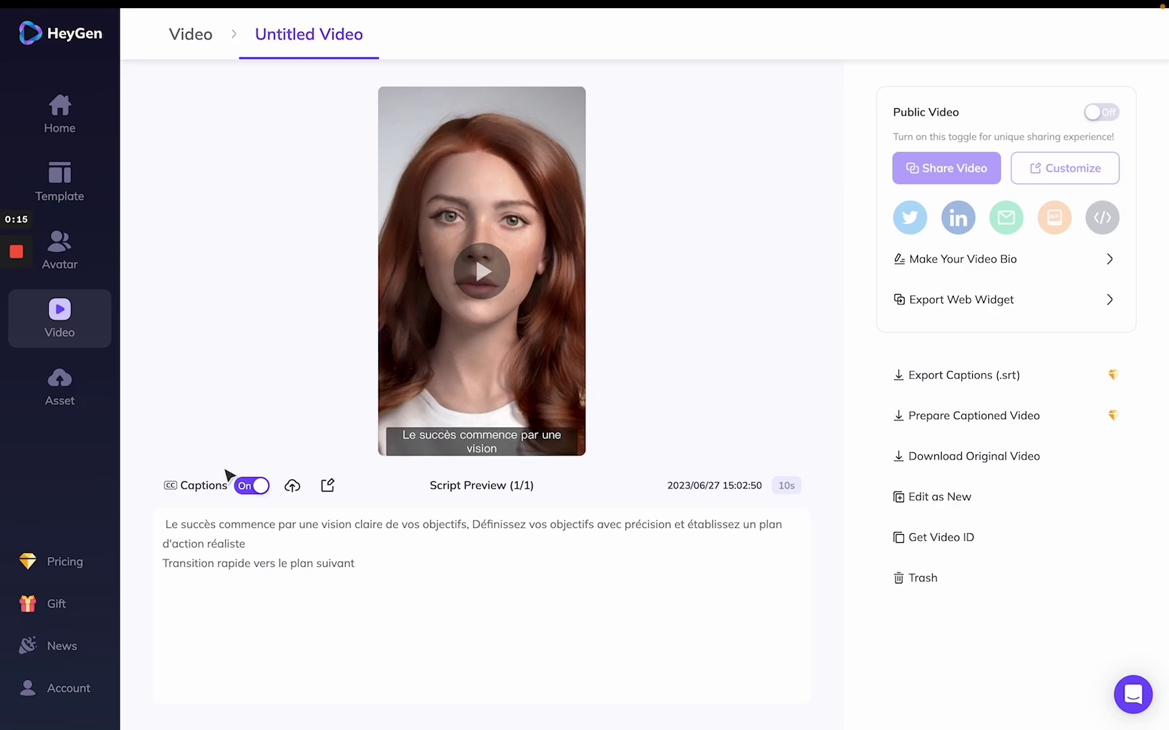
pyautogui.click(251, 487)
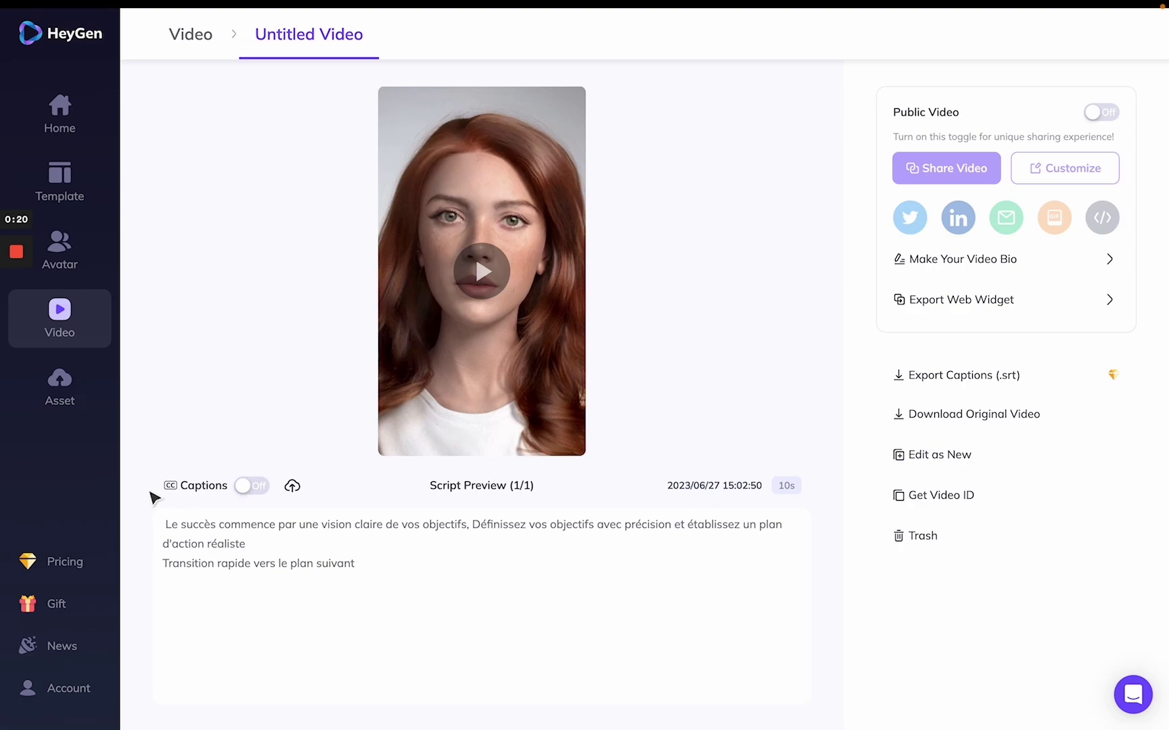
# - Open the pricing plans and set the Essential plan to 10 minutes per month to see its price
pyautogui.click(57, 563)
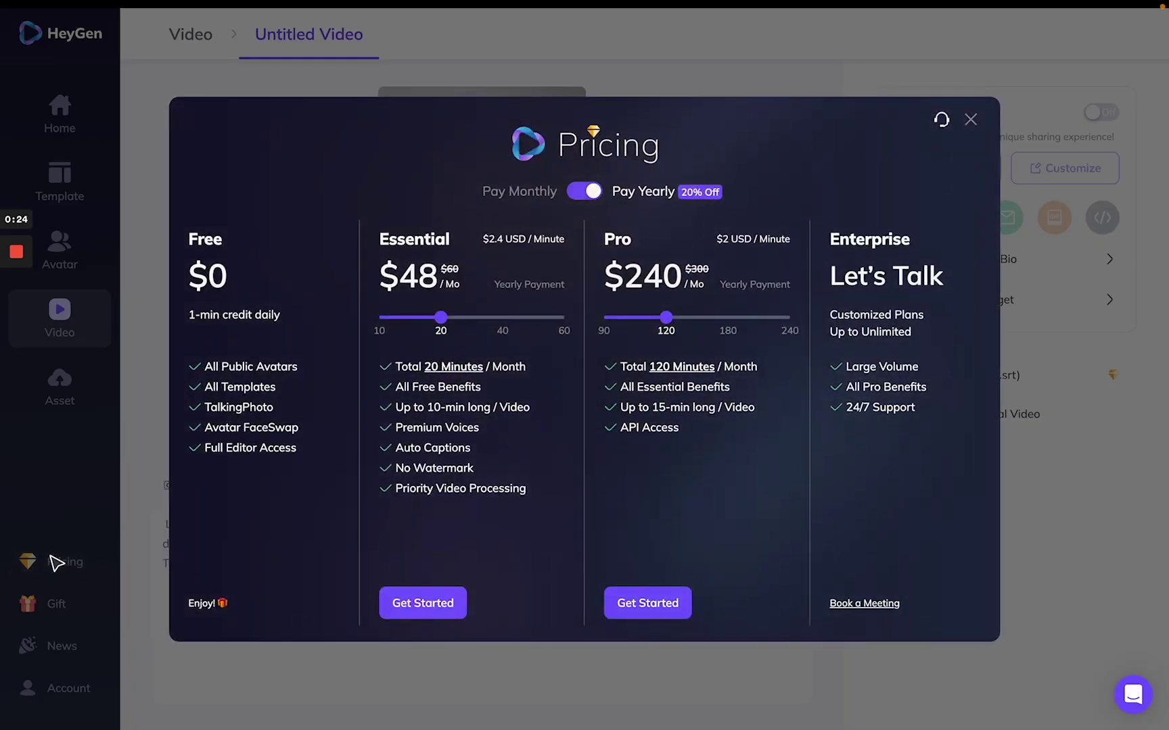
pyautogui.click(392, 318)
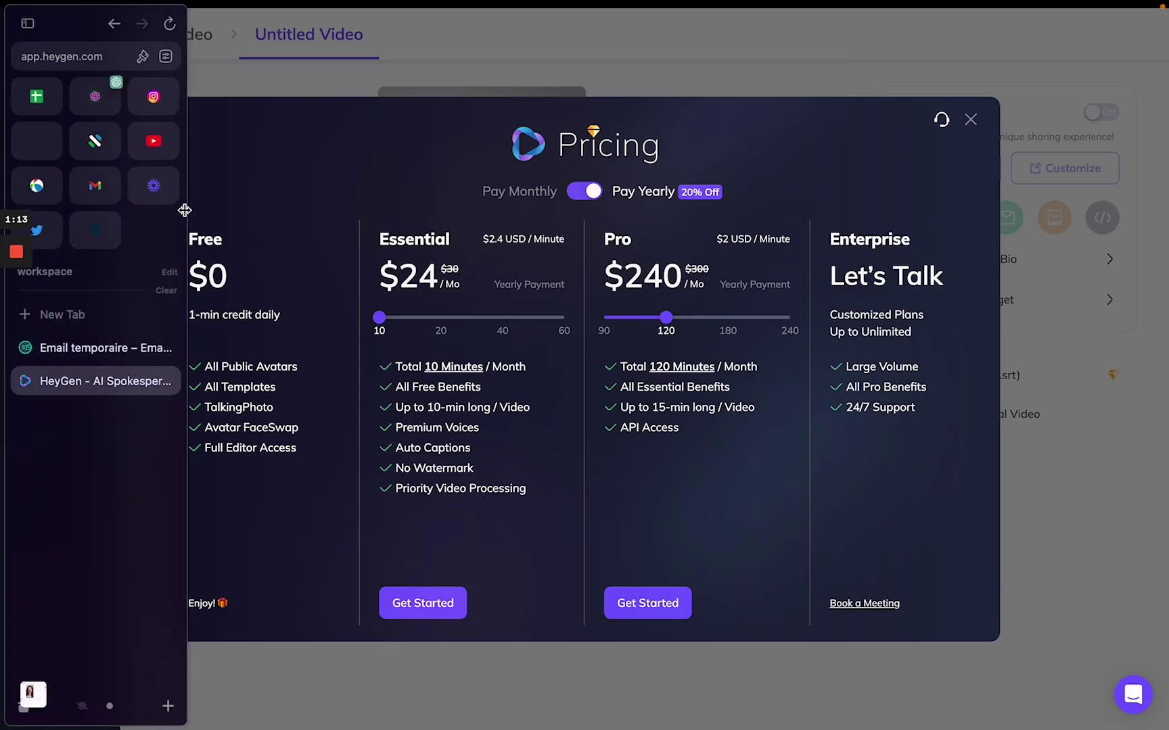
# - Switch to Temp Mail and open the form for changing the temporary e-mail address
pyautogui.moveTo(7, 372)
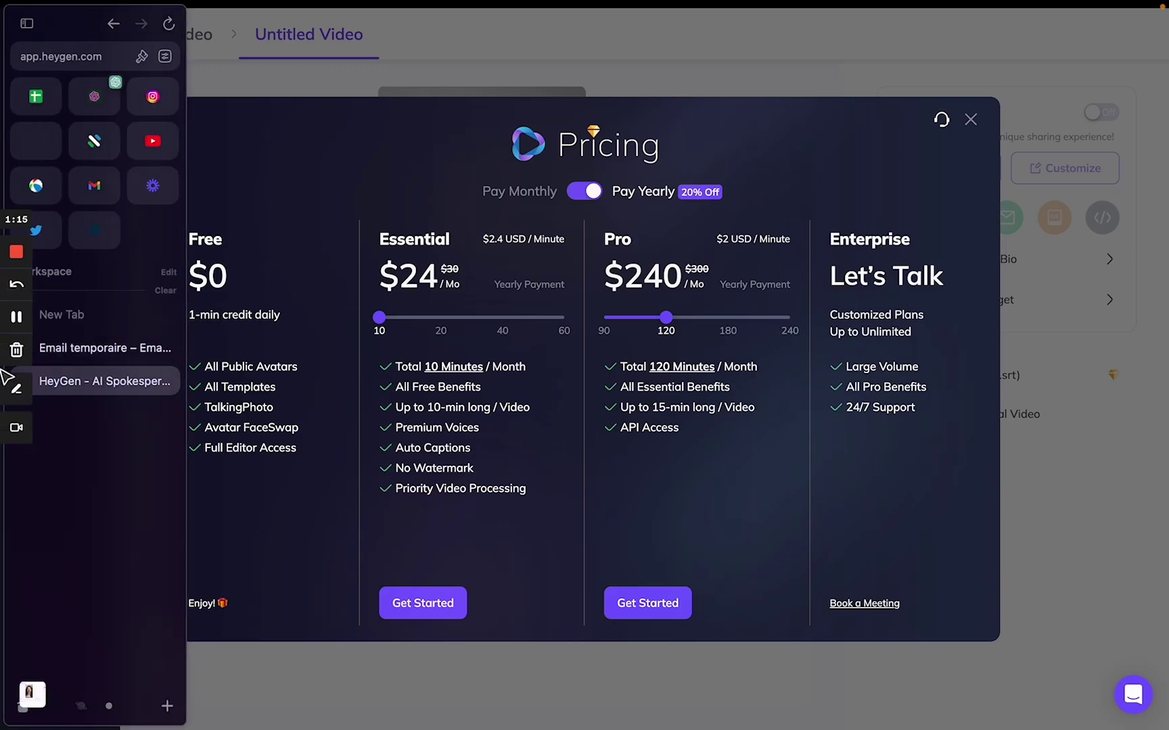
pyautogui.click(100, 351)
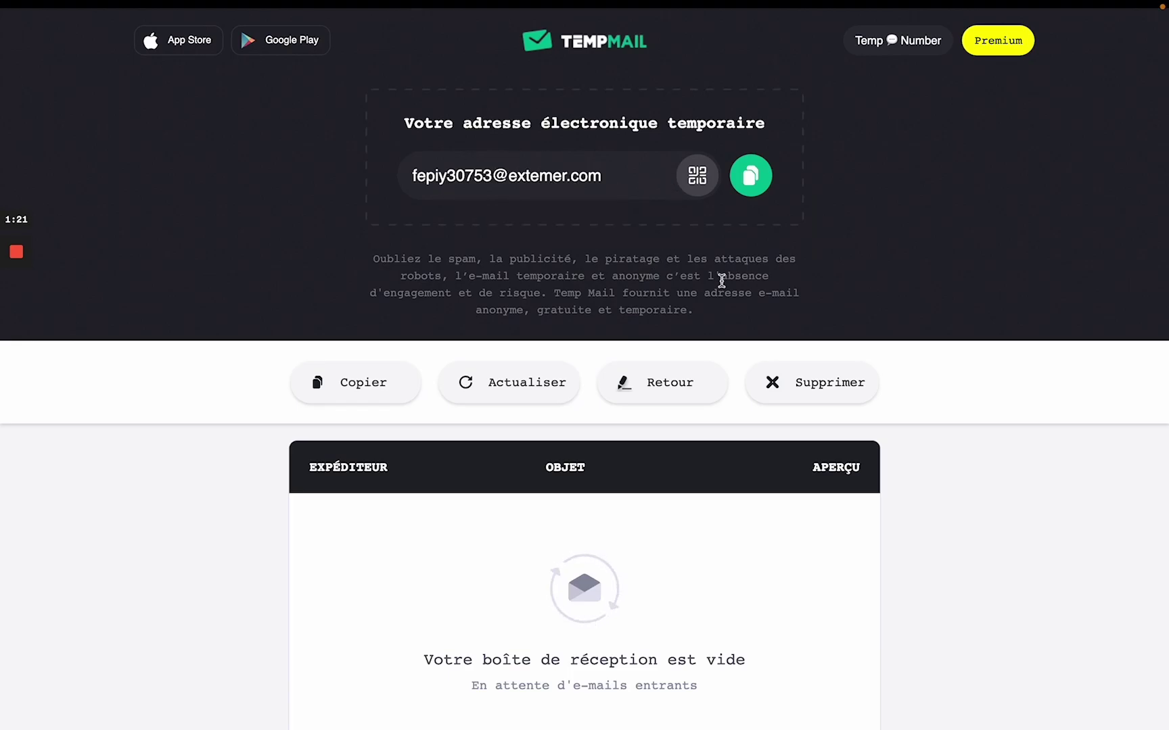
pyautogui.click(639, 397)
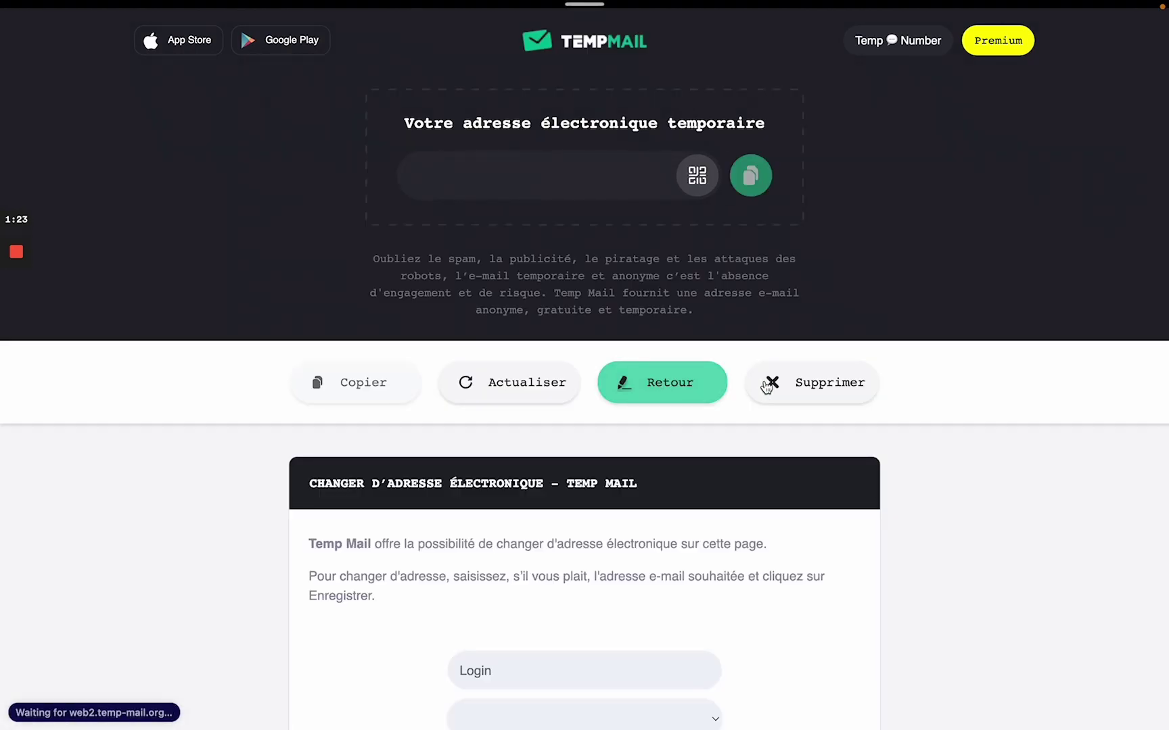